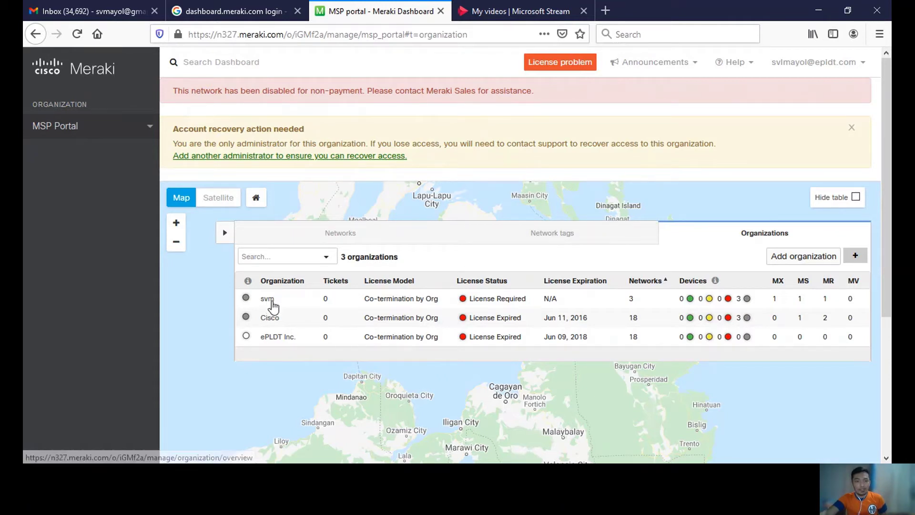
# - Open the svm organization's overview and review its license information
pyautogui.click(270, 301)
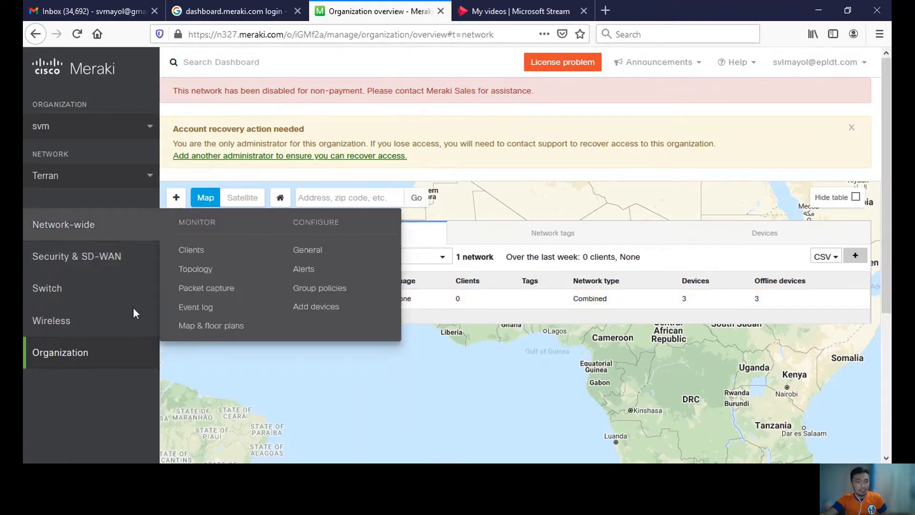
pyautogui.moveTo(136, 319)
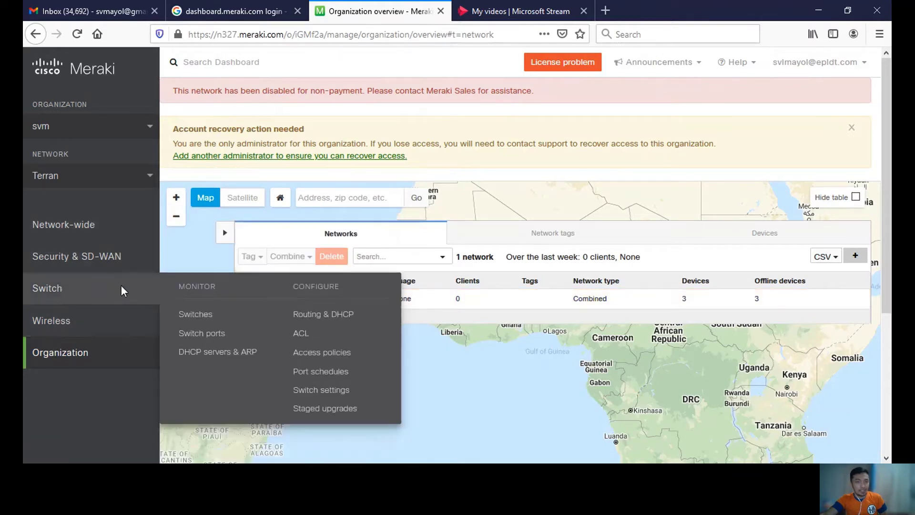
pyautogui.moveTo(105, 237)
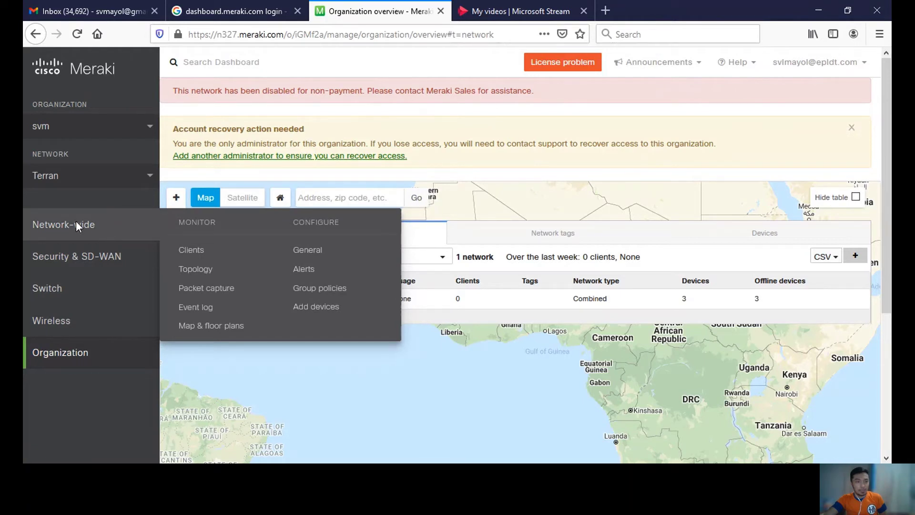
pyautogui.click(307, 250)
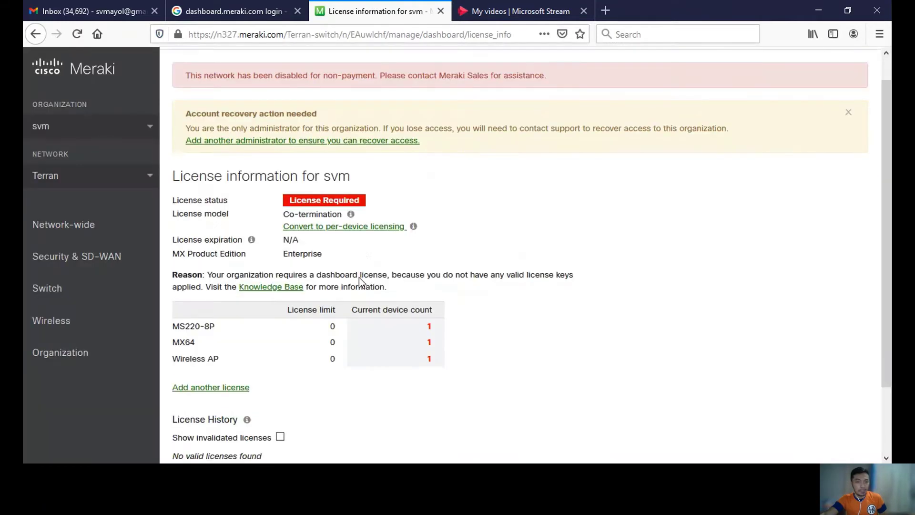
pyautogui.scroll(-2, 225, 317)
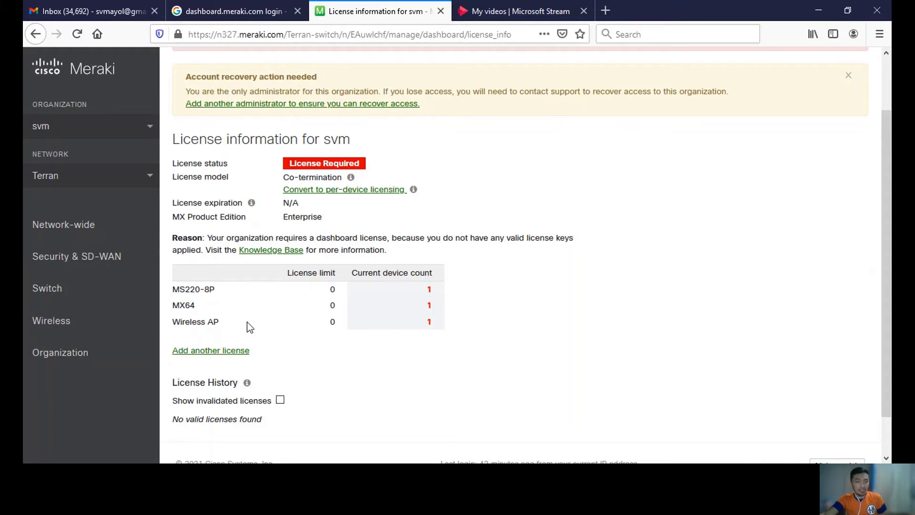
# - Switch back to the MSP Portal and check the table's column choices without changing them
pyautogui.click(143, 128)
pyautogui.click(70, 158)
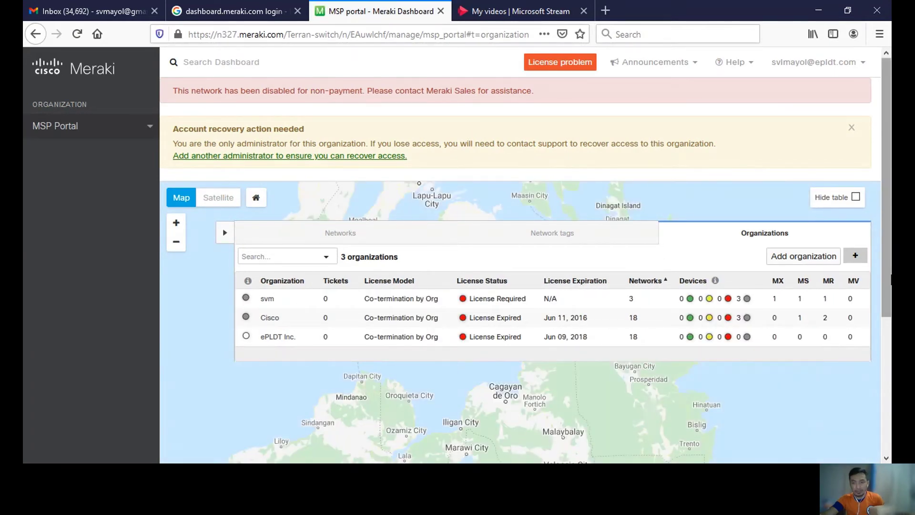
pyautogui.scroll(-1, 873, 336)
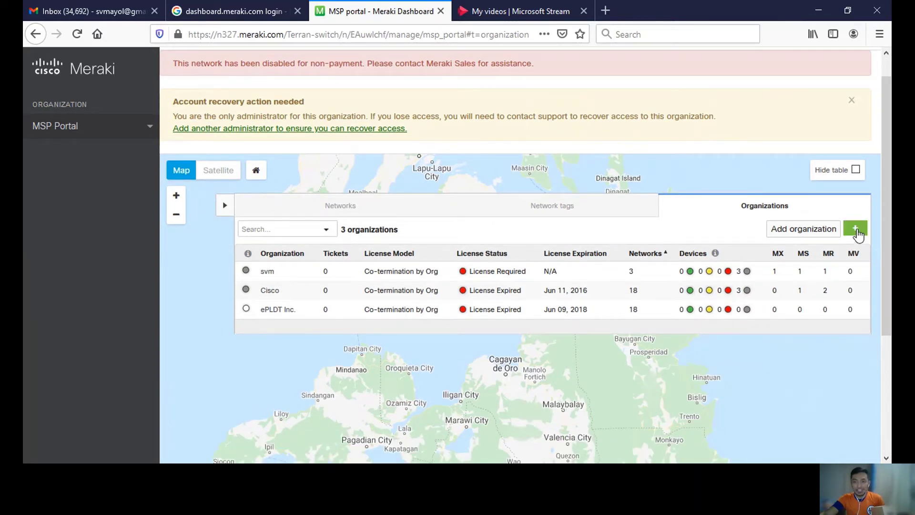
pyautogui.click(856, 232)
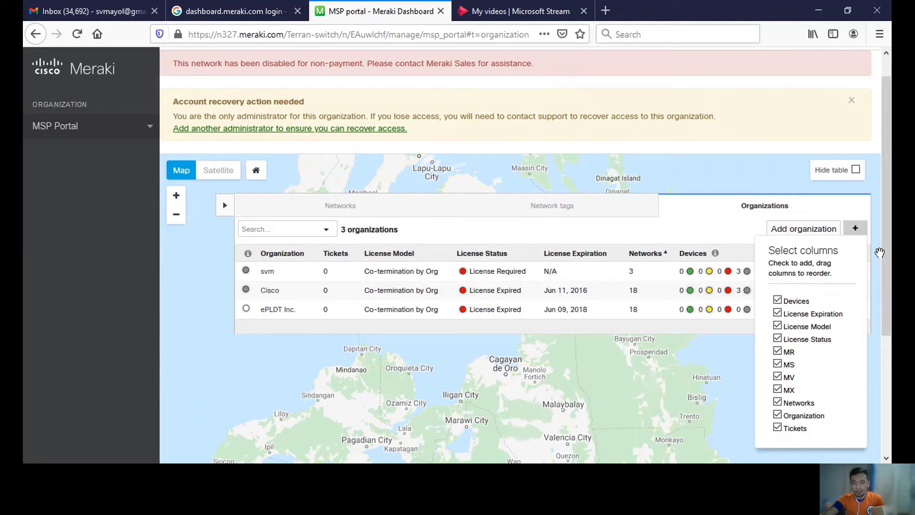
pyautogui.scroll(-2, 882, 258)
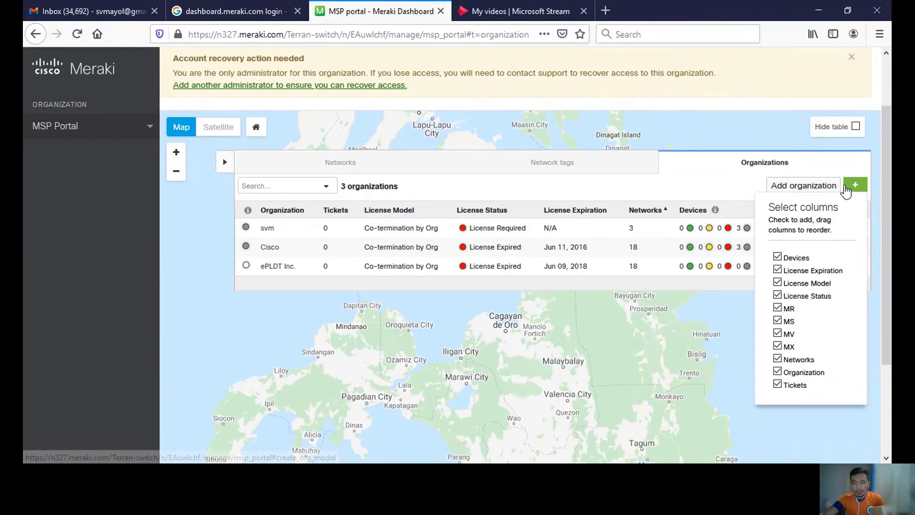
pyautogui.click(851, 191)
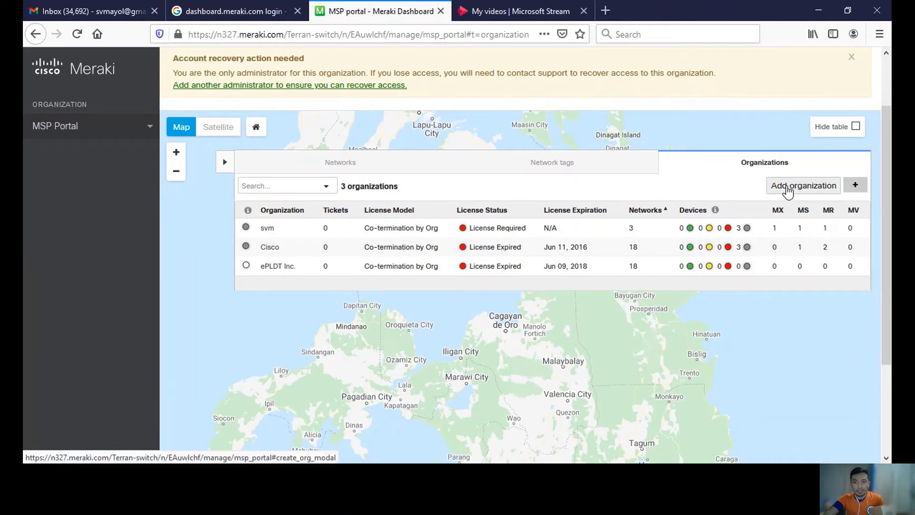
# - Create the MKUltra organization with Copy settings from left as [none]
pyautogui.click(786, 189)
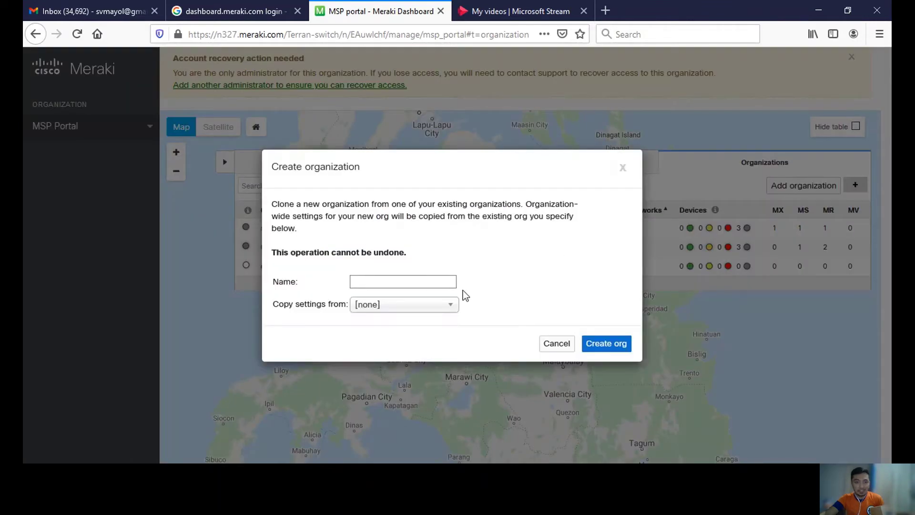
pyautogui.click(422, 282)
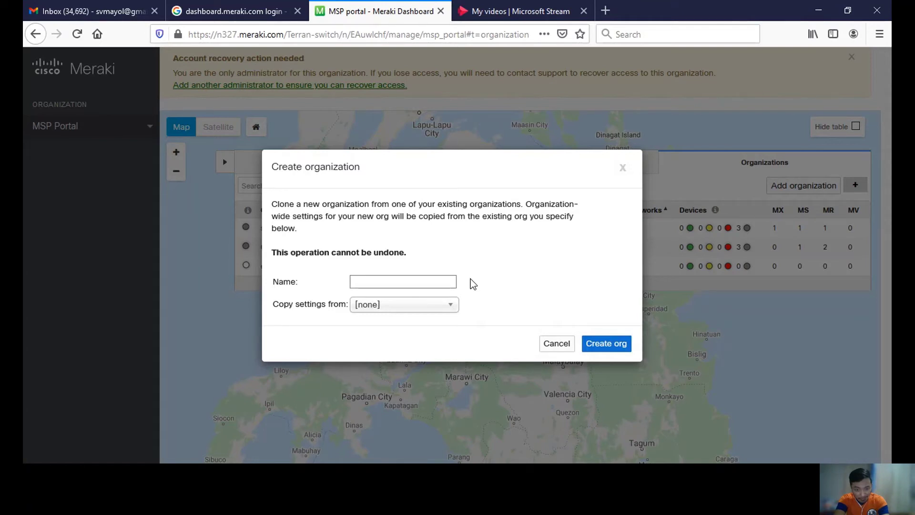
pyautogui.write('M-')
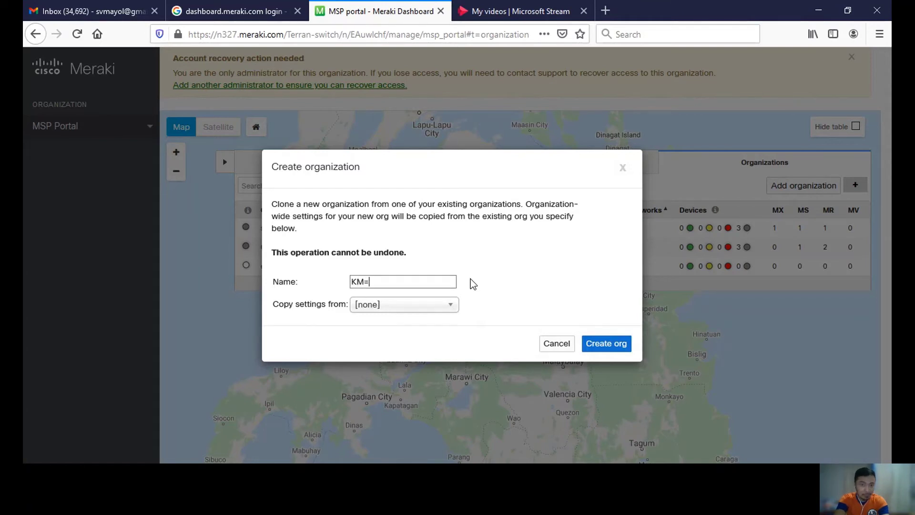
pyautogui.press('BackSpace')
pyautogui.press('BackSpace')
pyautogui.press('BackSpace')
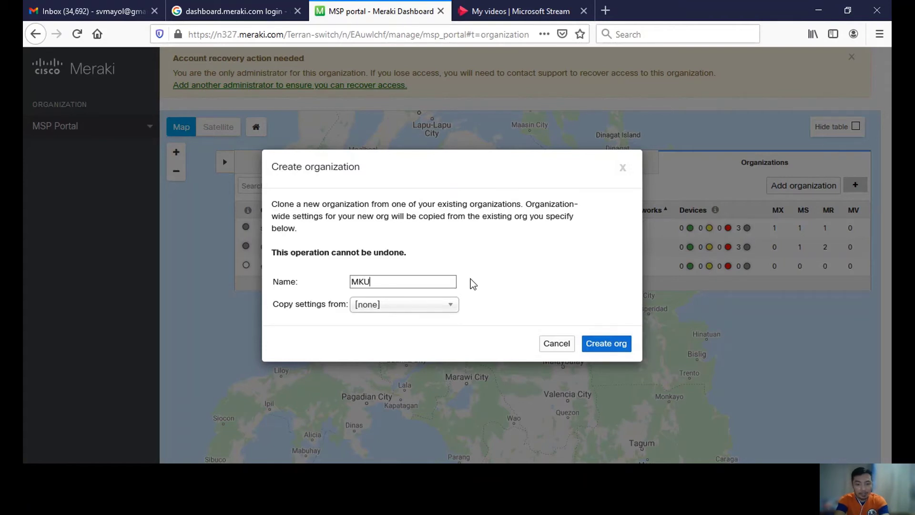
pyautogui.write('tra')
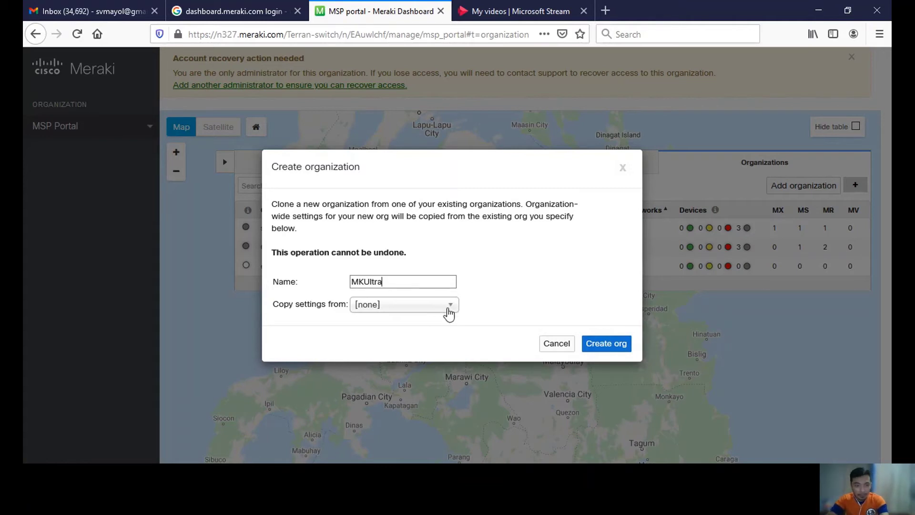
pyautogui.click(448, 311)
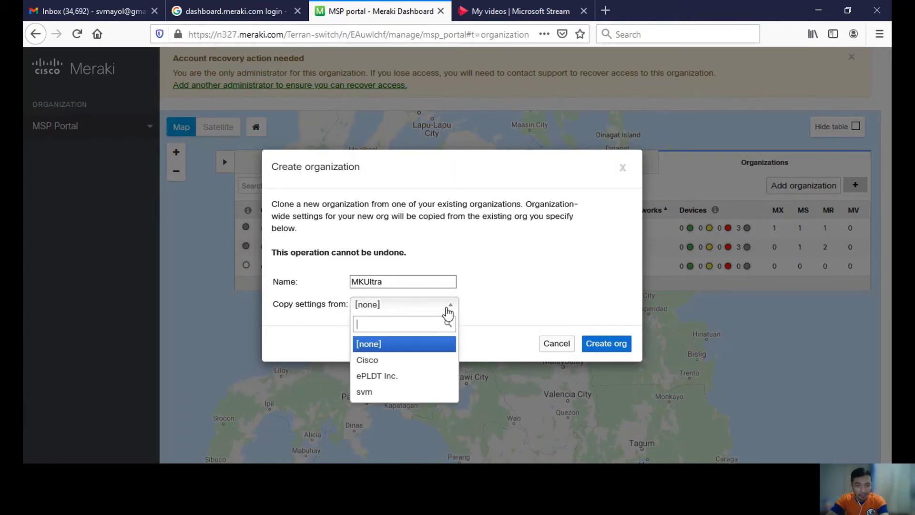
pyautogui.click(534, 281)
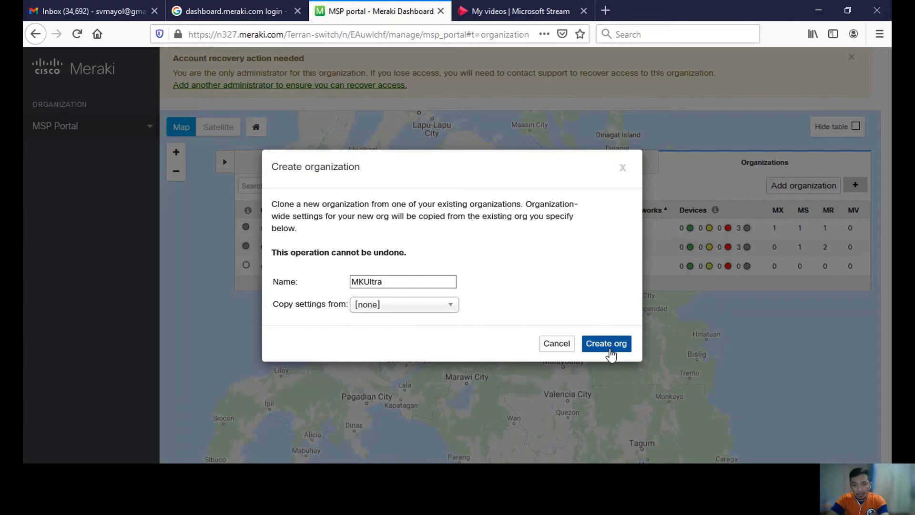
pyautogui.click(612, 348)
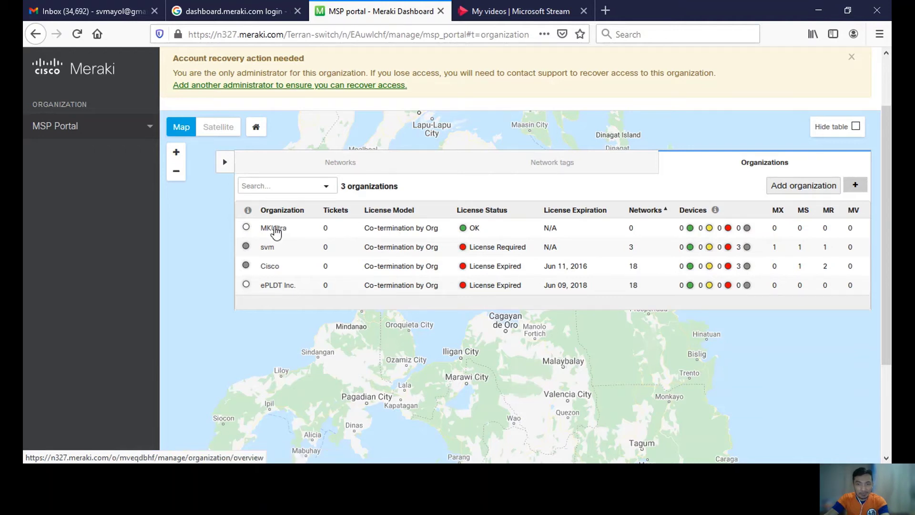
# - Enter the MKUltra organization and choose Create a new network from the Network menu
pyautogui.click(275, 228)
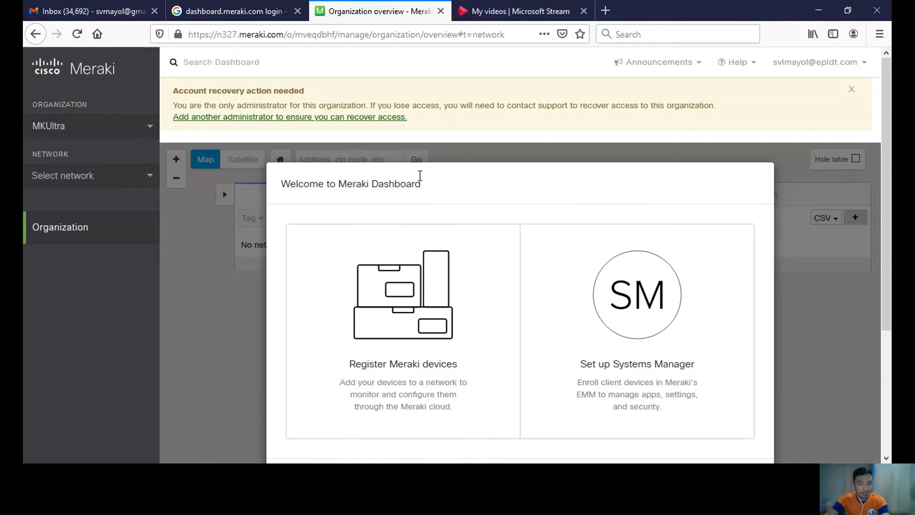
pyautogui.scroll(-1, 888, 164)
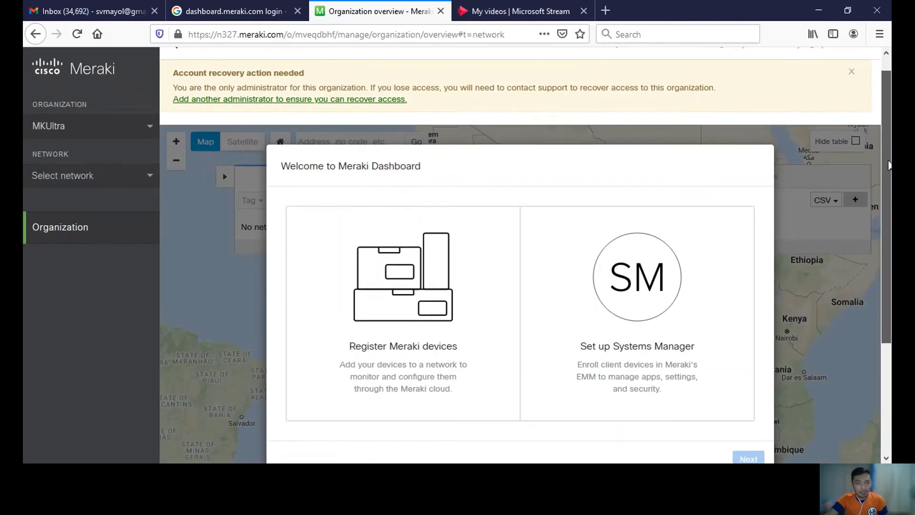
pyautogui.scroll(-2, 888, 164)
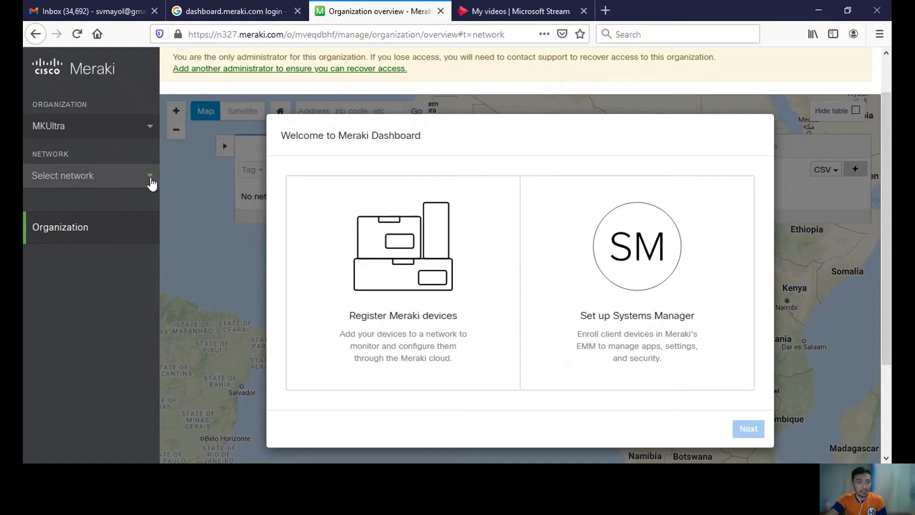
pyautogui.click(151, 183)
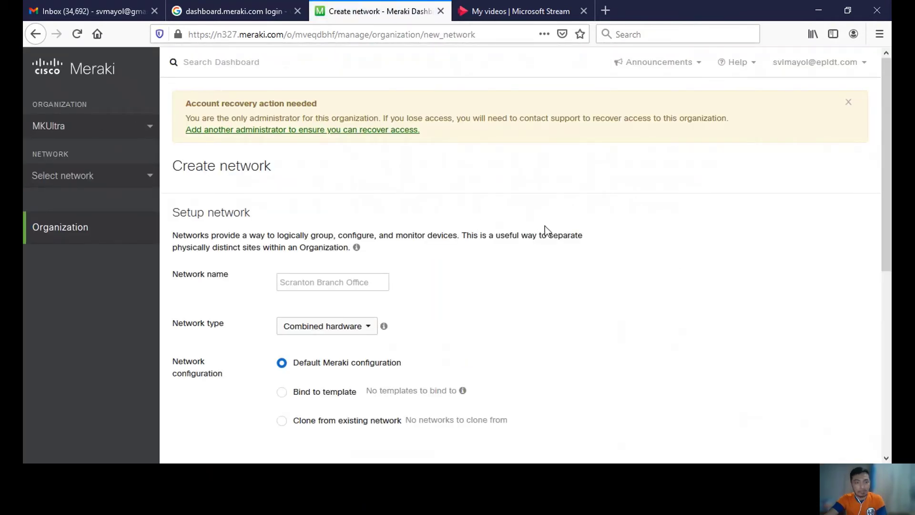
# - Name the network Area51 and open Add devices under Select devices from inventory
pyautogui.scroll(-2, 545, 225)
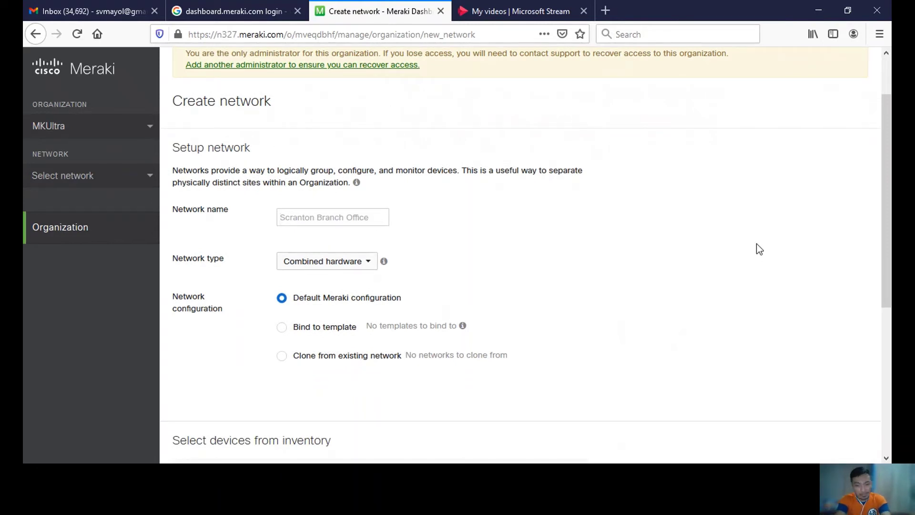
pyautogui.write('Area')
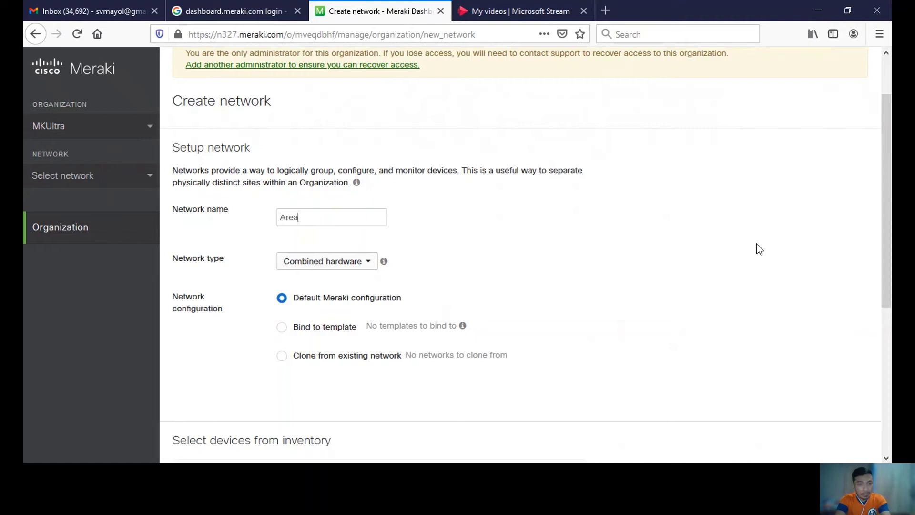
pyautogui.write('51')
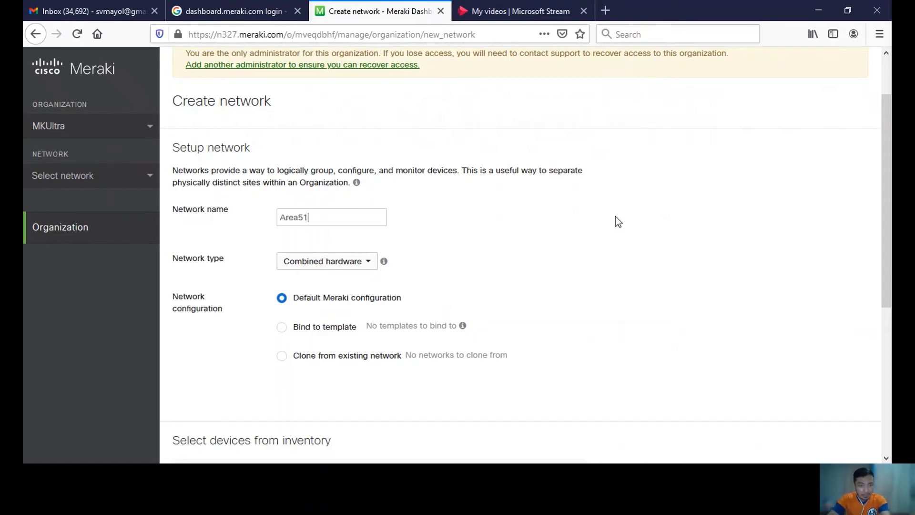
pyautogui.scroll(-2, 618, 222)
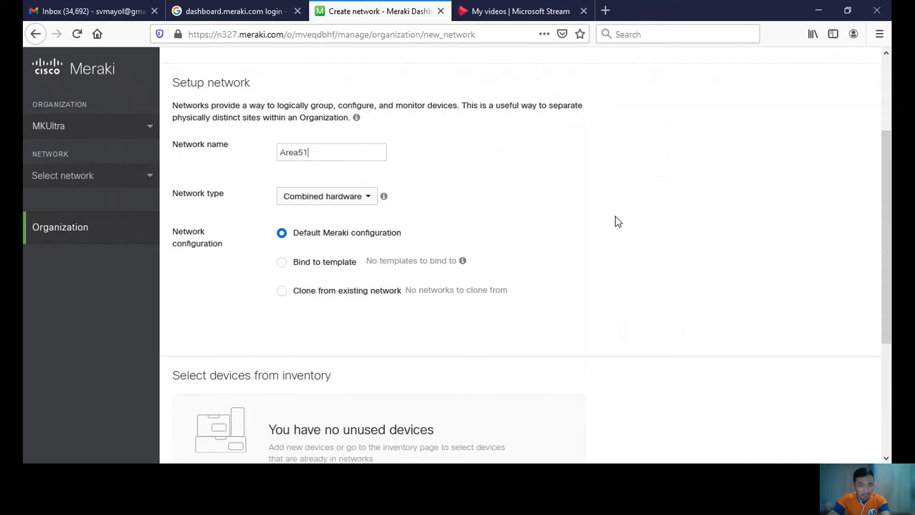
pyautogui.scroll(-2, 616, 217)
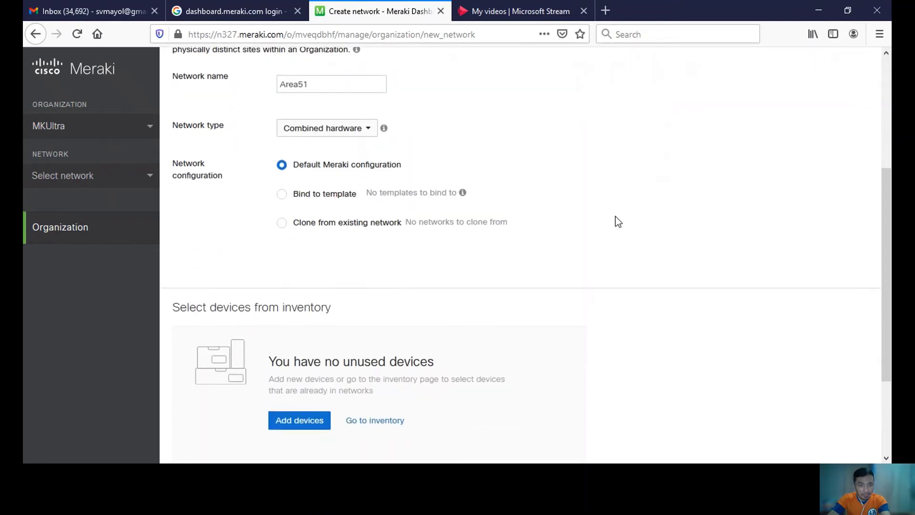
pyautogui.scroll(-2, 615, 217)
pyautogui.scroll(-2, 466, 322)
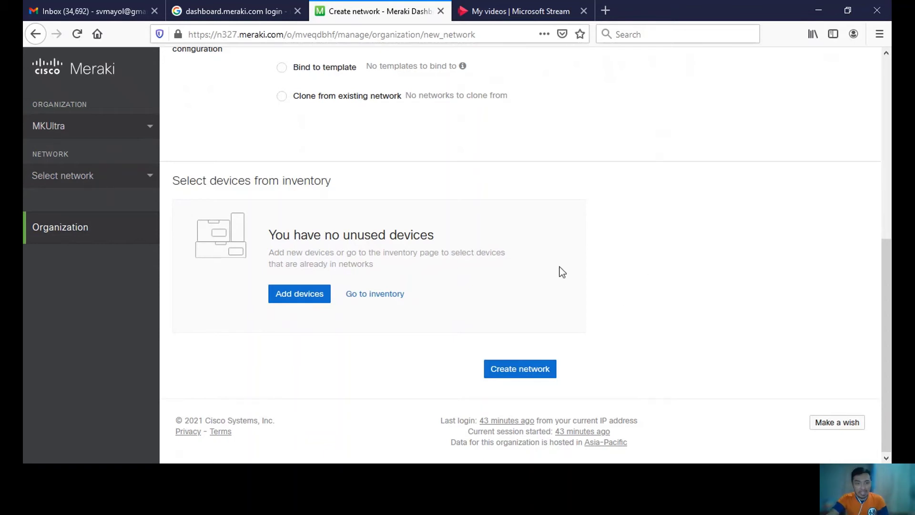
pyautogui.click(302, 301)
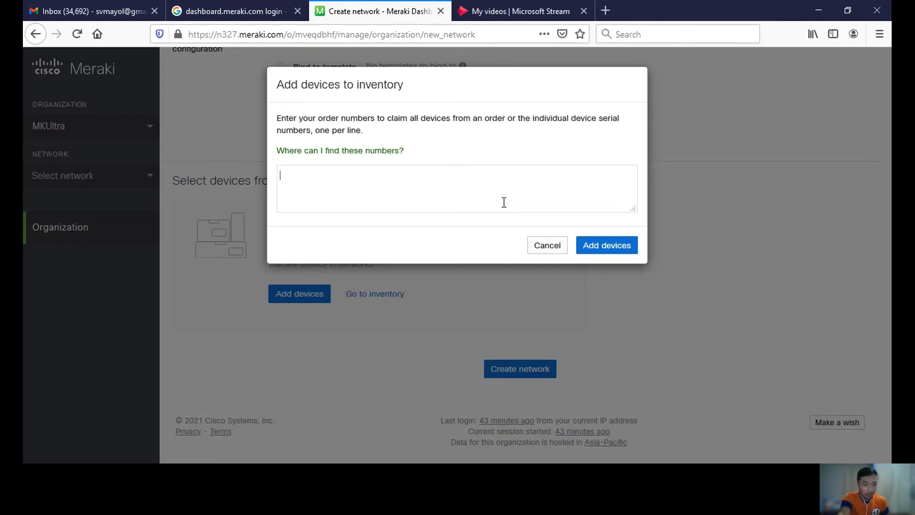
# - Enter the device's serial number in Add devices to inventory and submit it
pyautogui.write('Q')
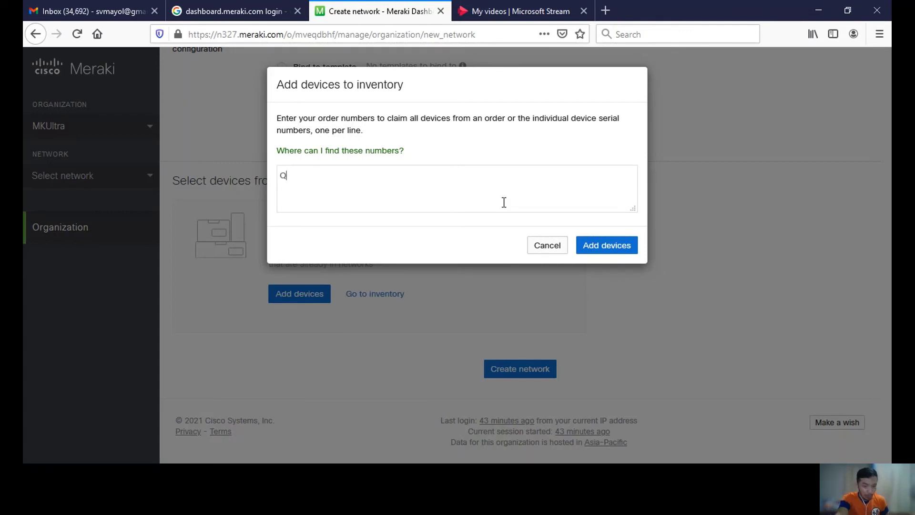
pyautogui.write('2GY')
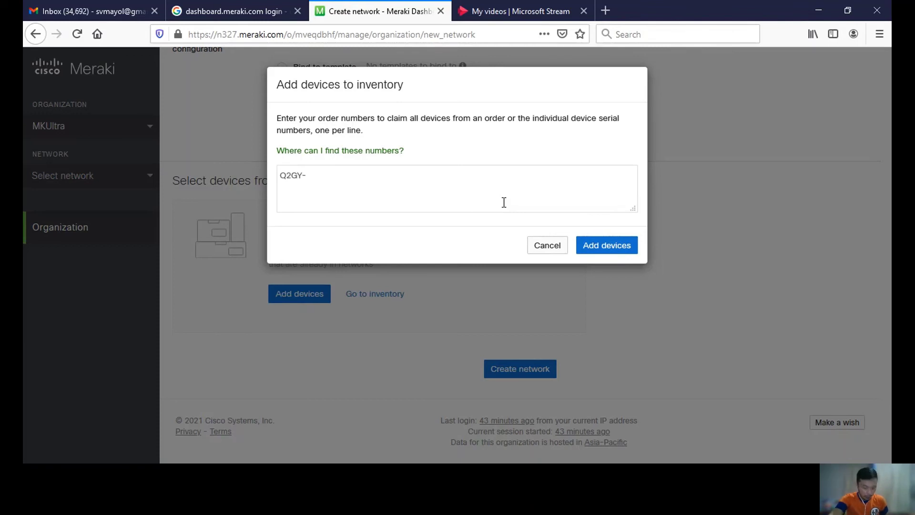
pyautogui.write('-WUH')
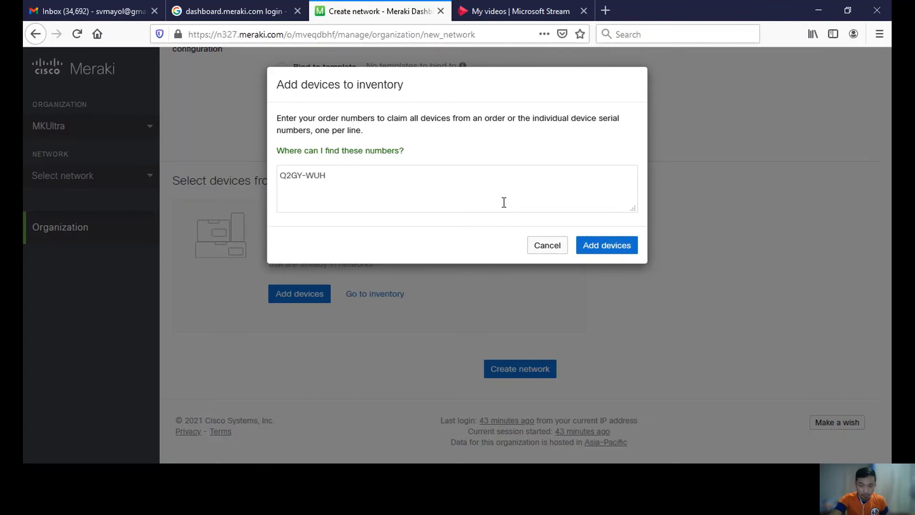
pyautogui.write('J-')
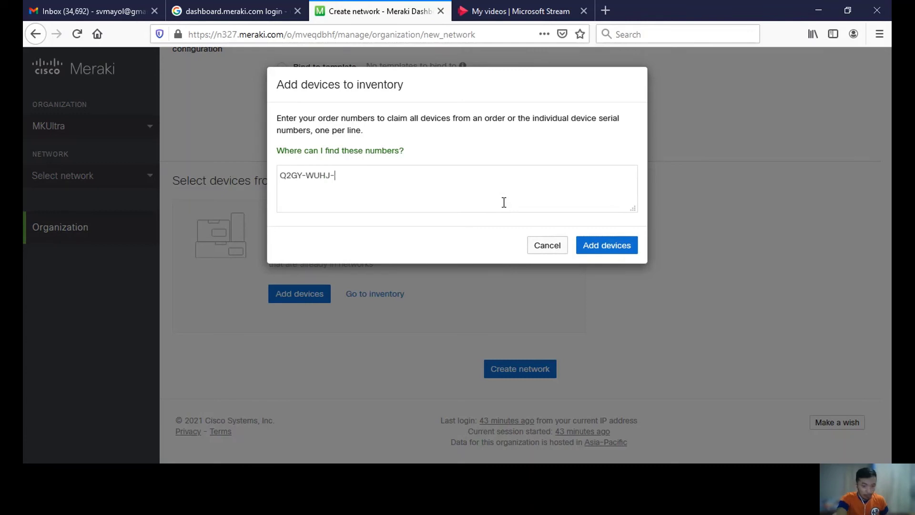
pyautogui.write('EZ')
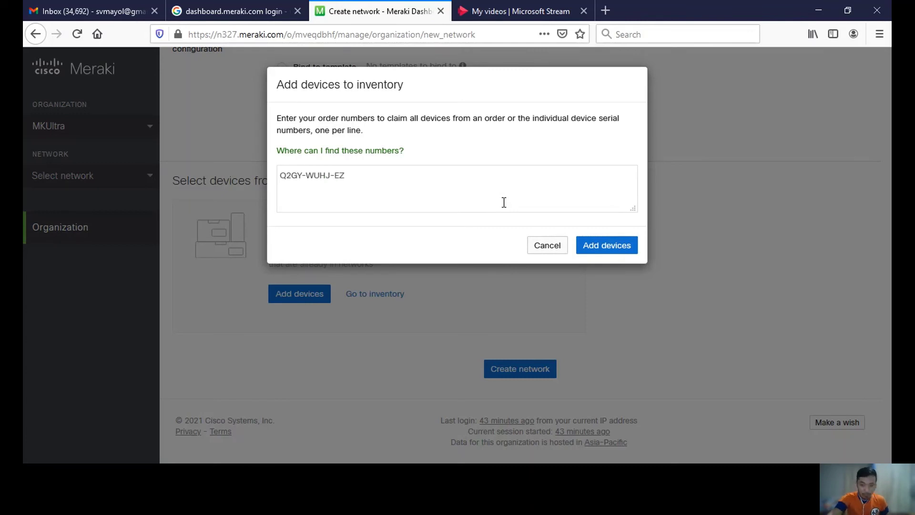
pyautogui.write('JM')
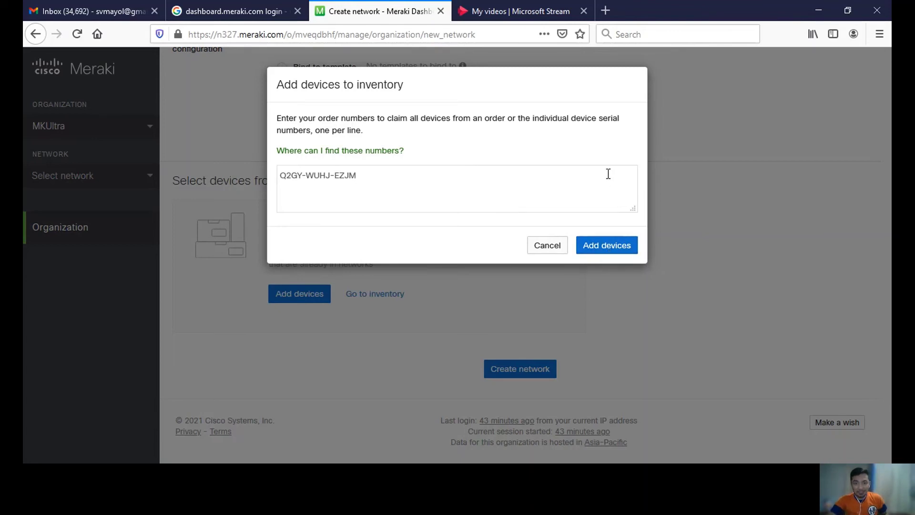
pyautogui.click(614, 253)
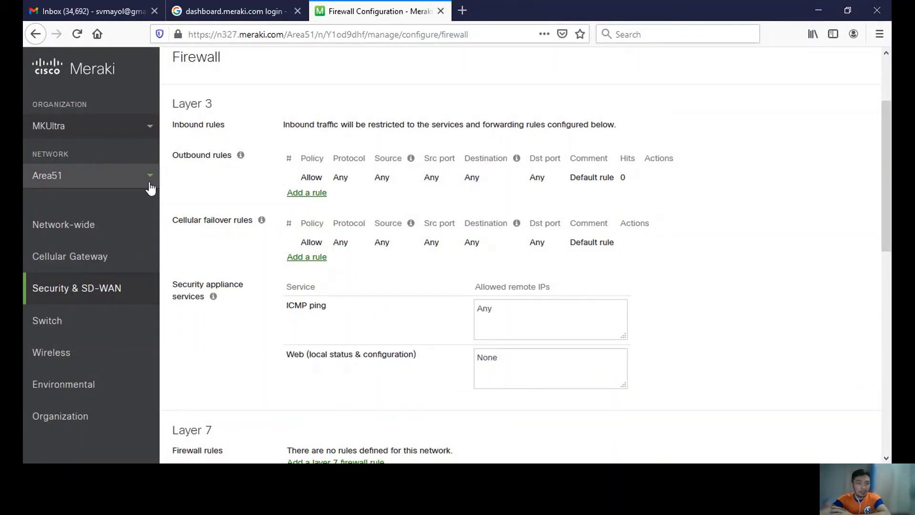
# - Go to Organization > Configure > Inventory to see the claimed MX67W
pyautogui.moveTo(101, 419)
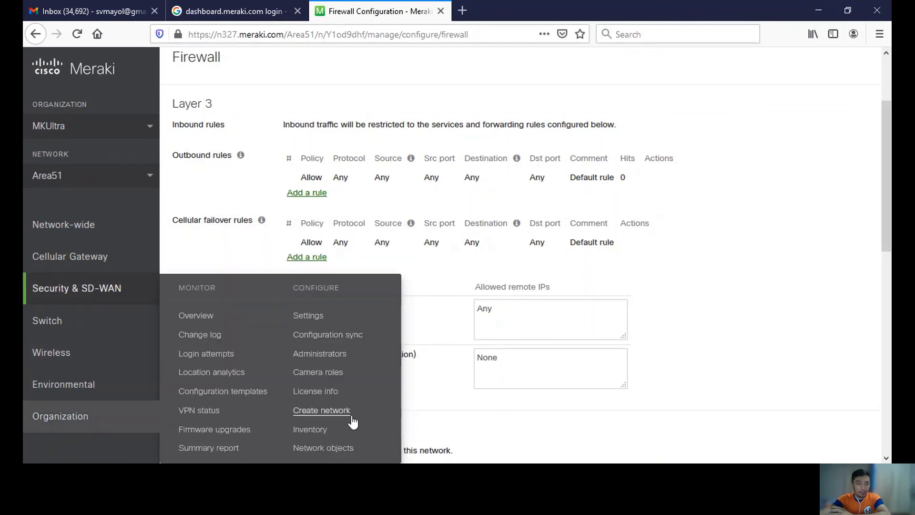
pyautogui.click(312, 430)
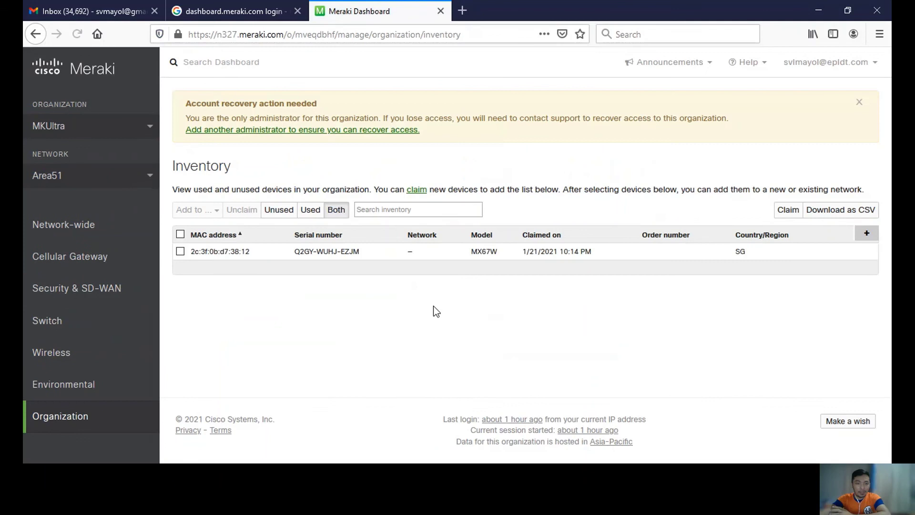